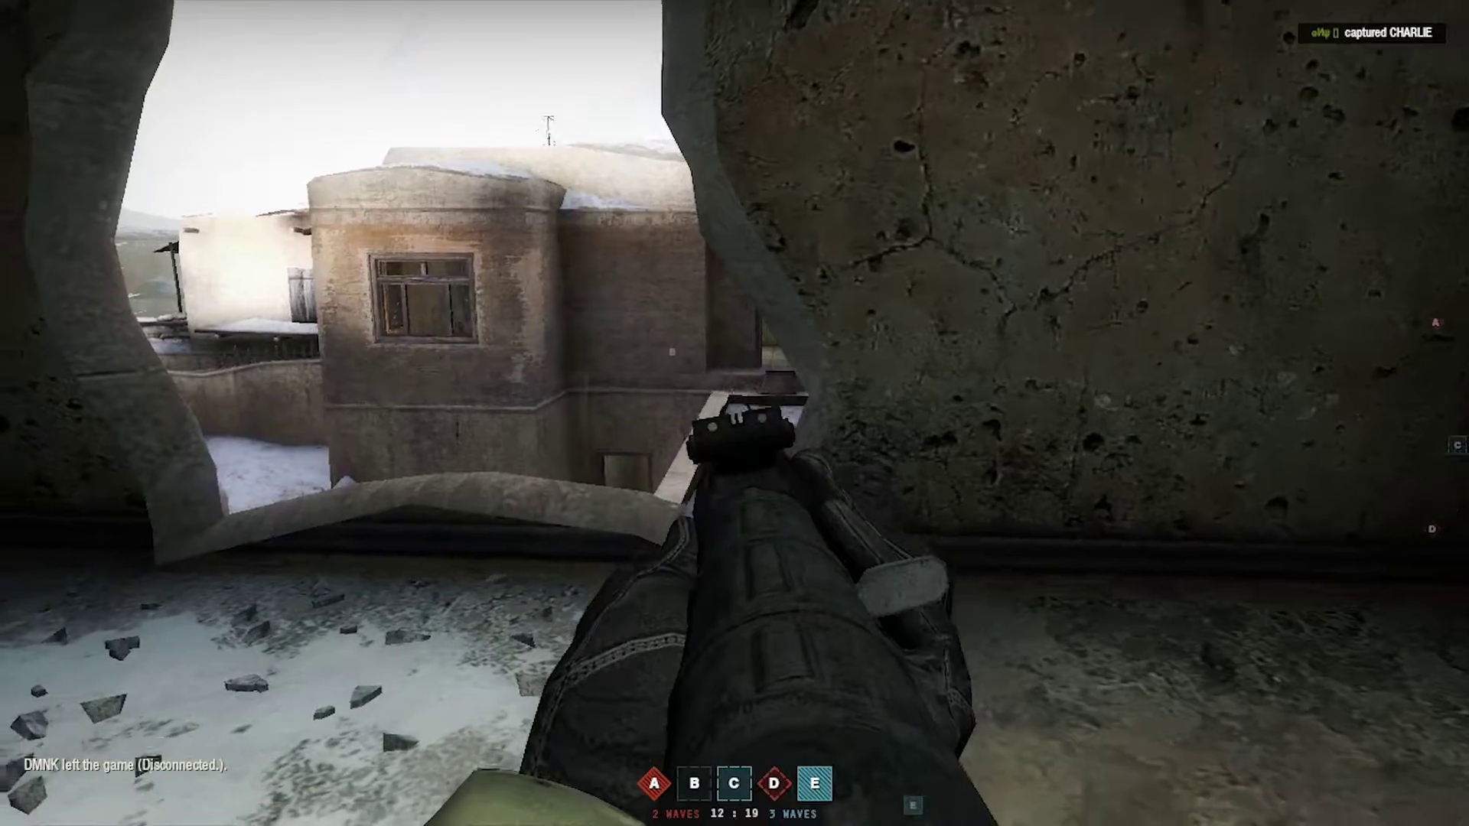
{"action": "key", "text": "4"}
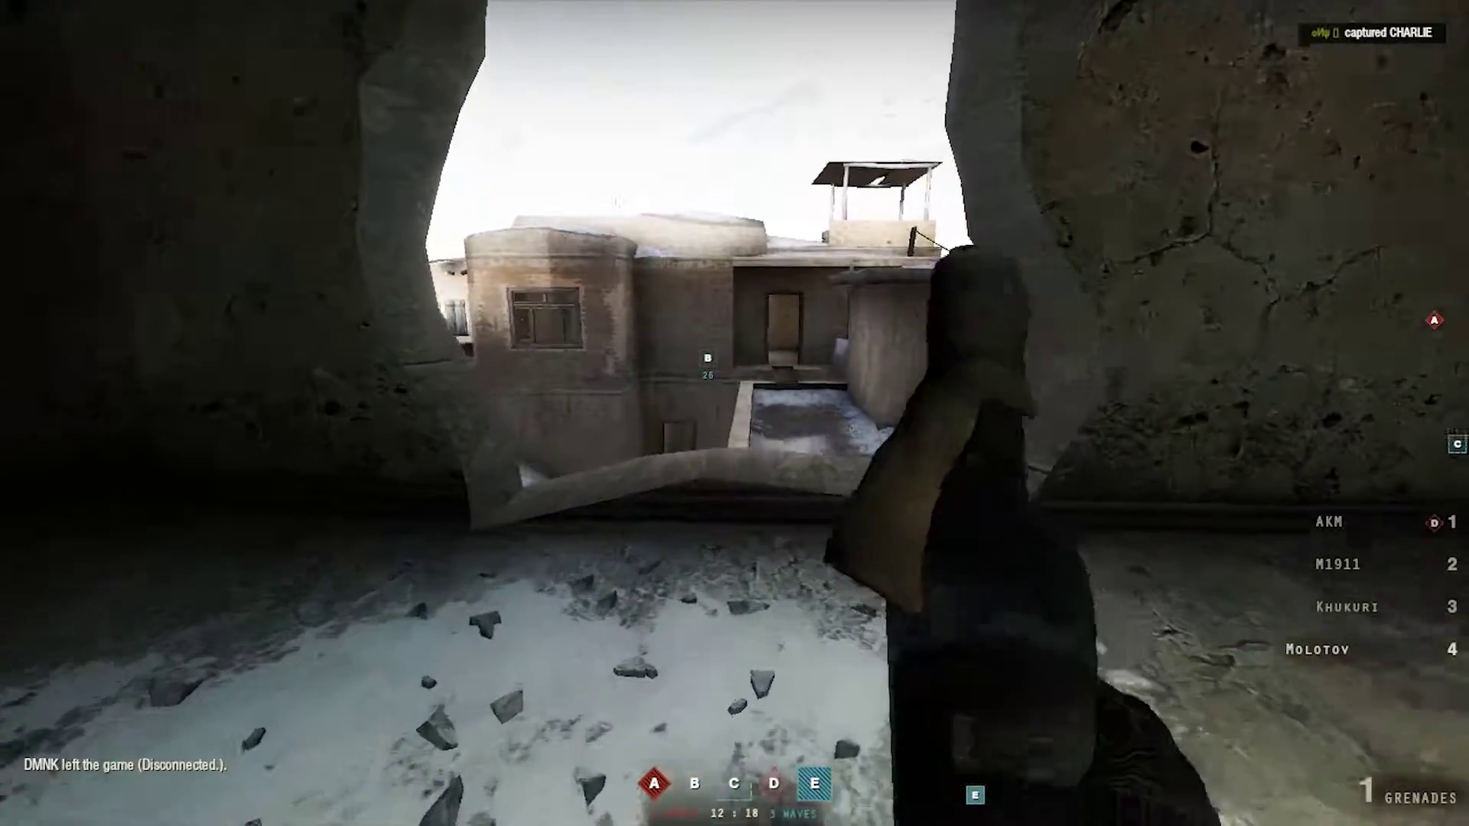
{"action": "left_click", "coordinate": [735, 413]}
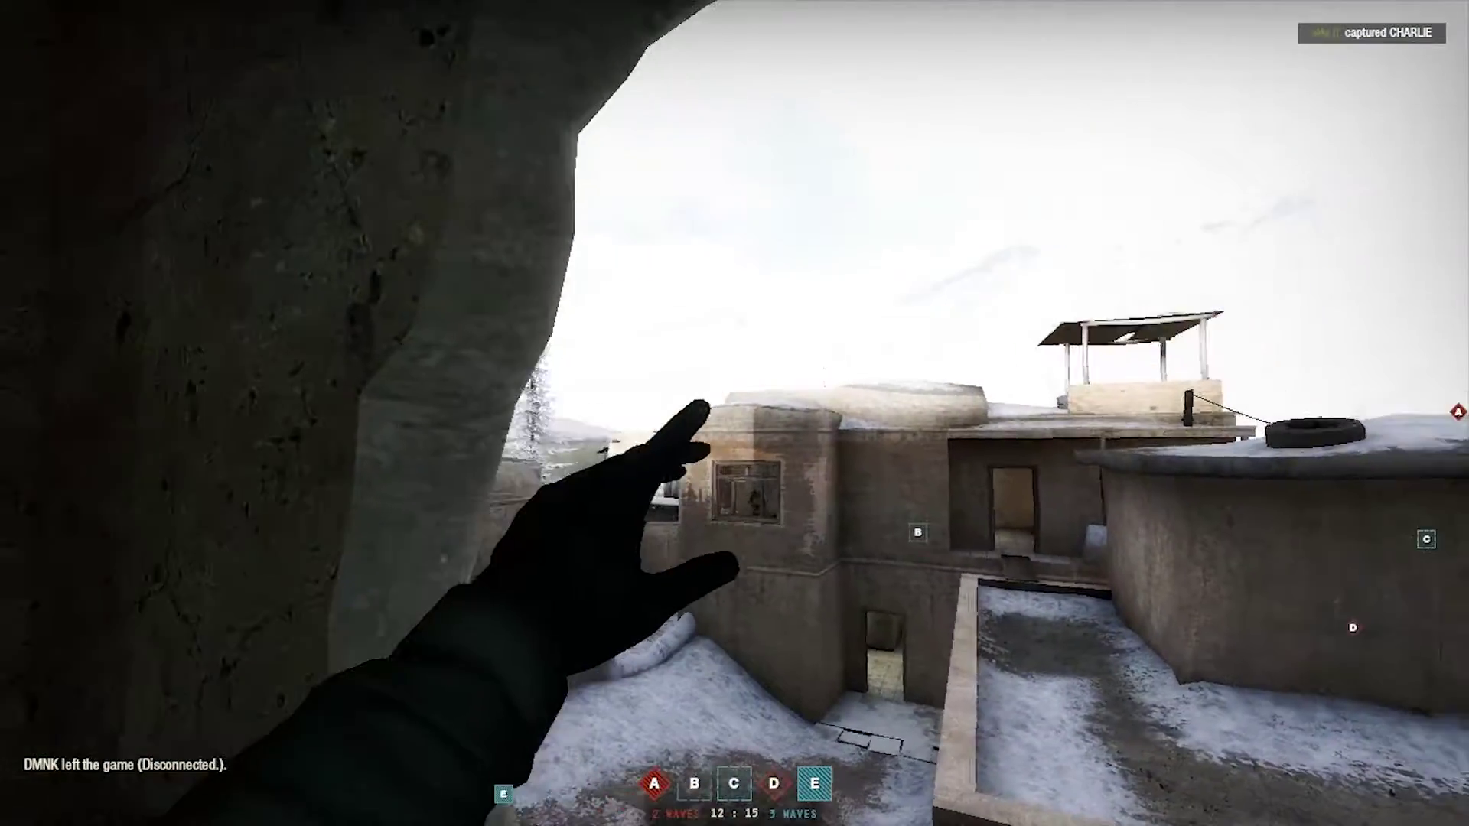
{"action": "key", "text": "1"}
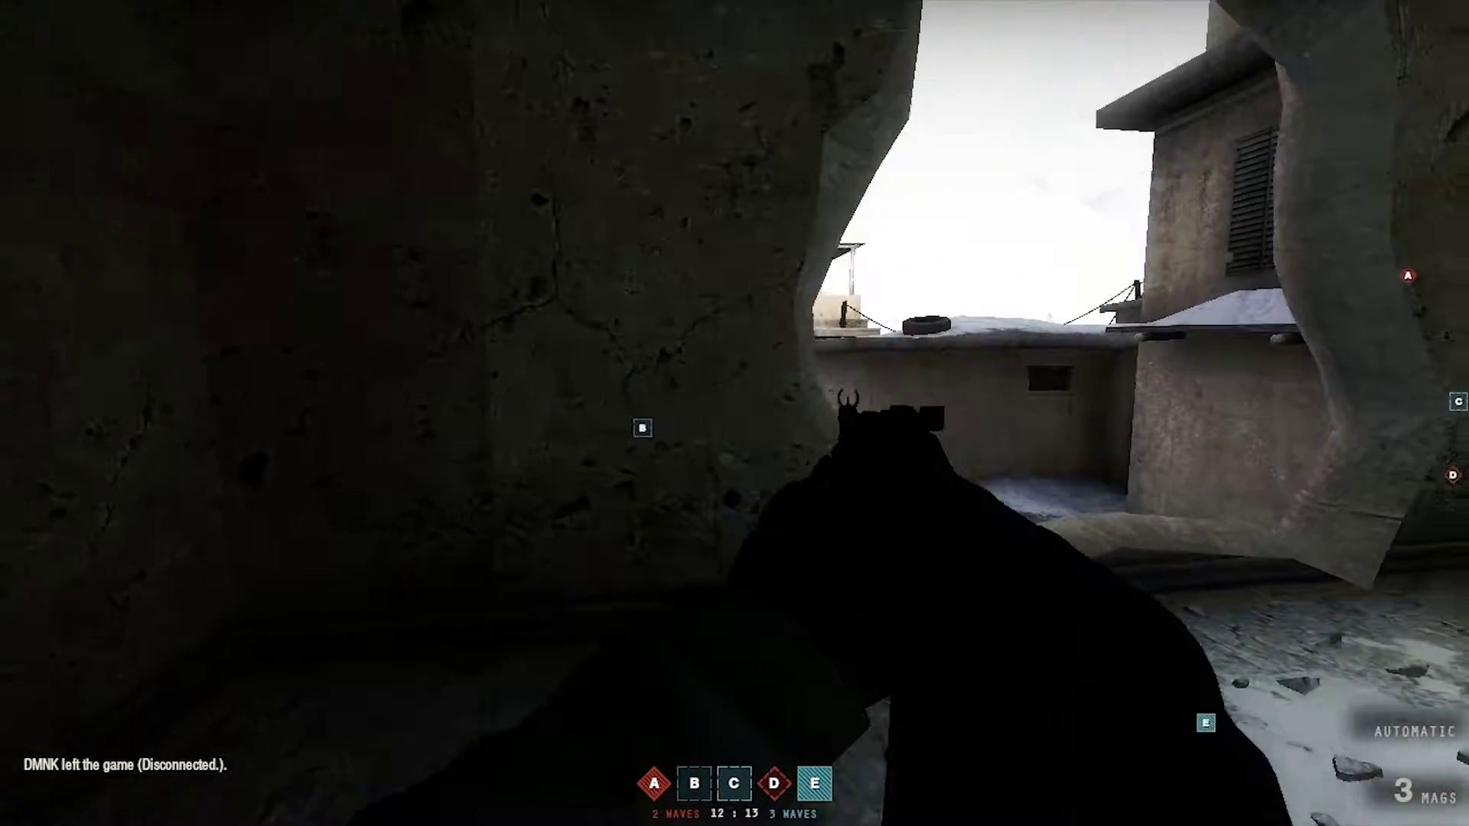
{"action": "key", "text": "a"}
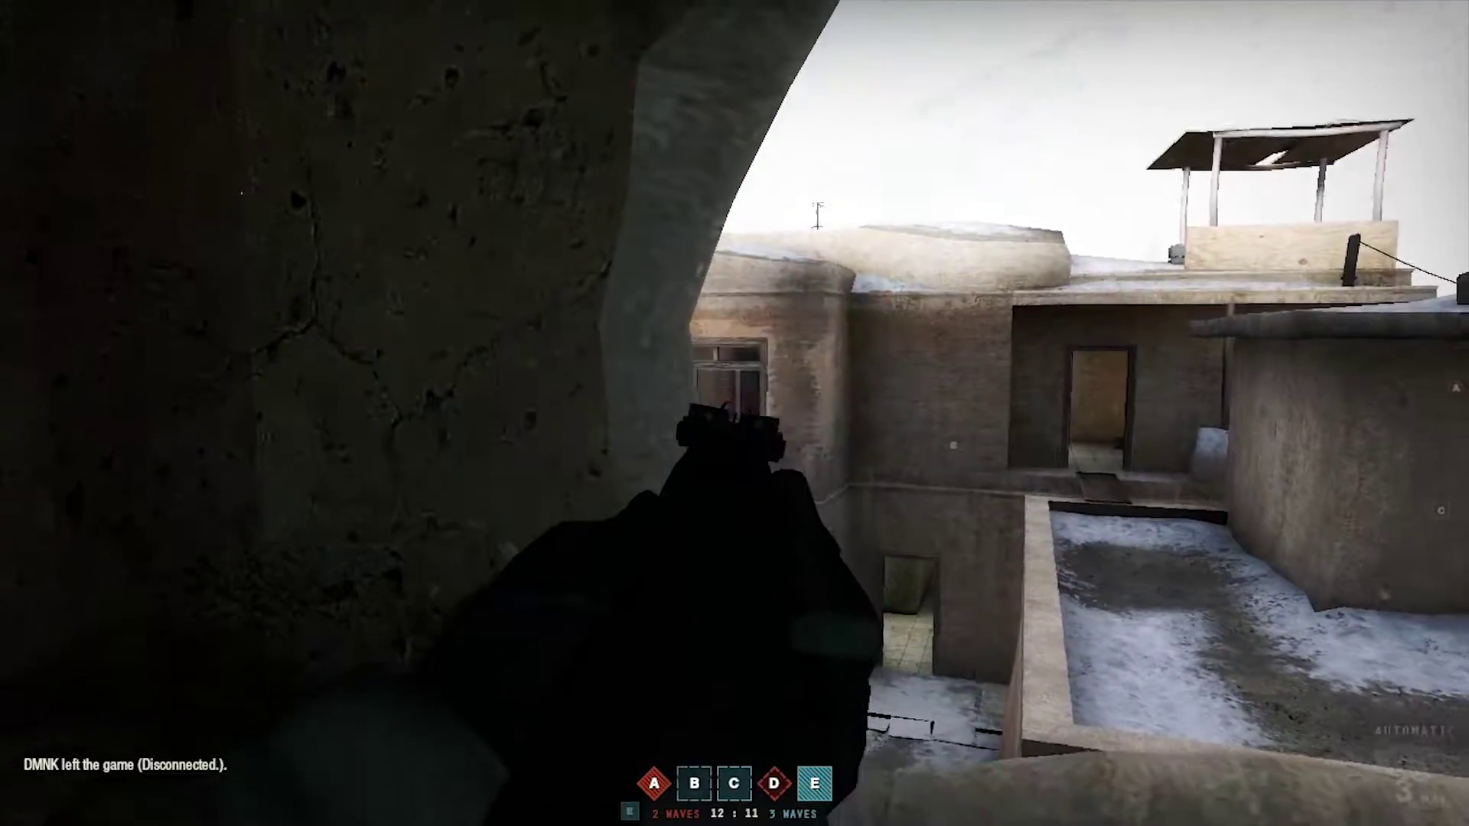
{"action": "key", "text": "w"}
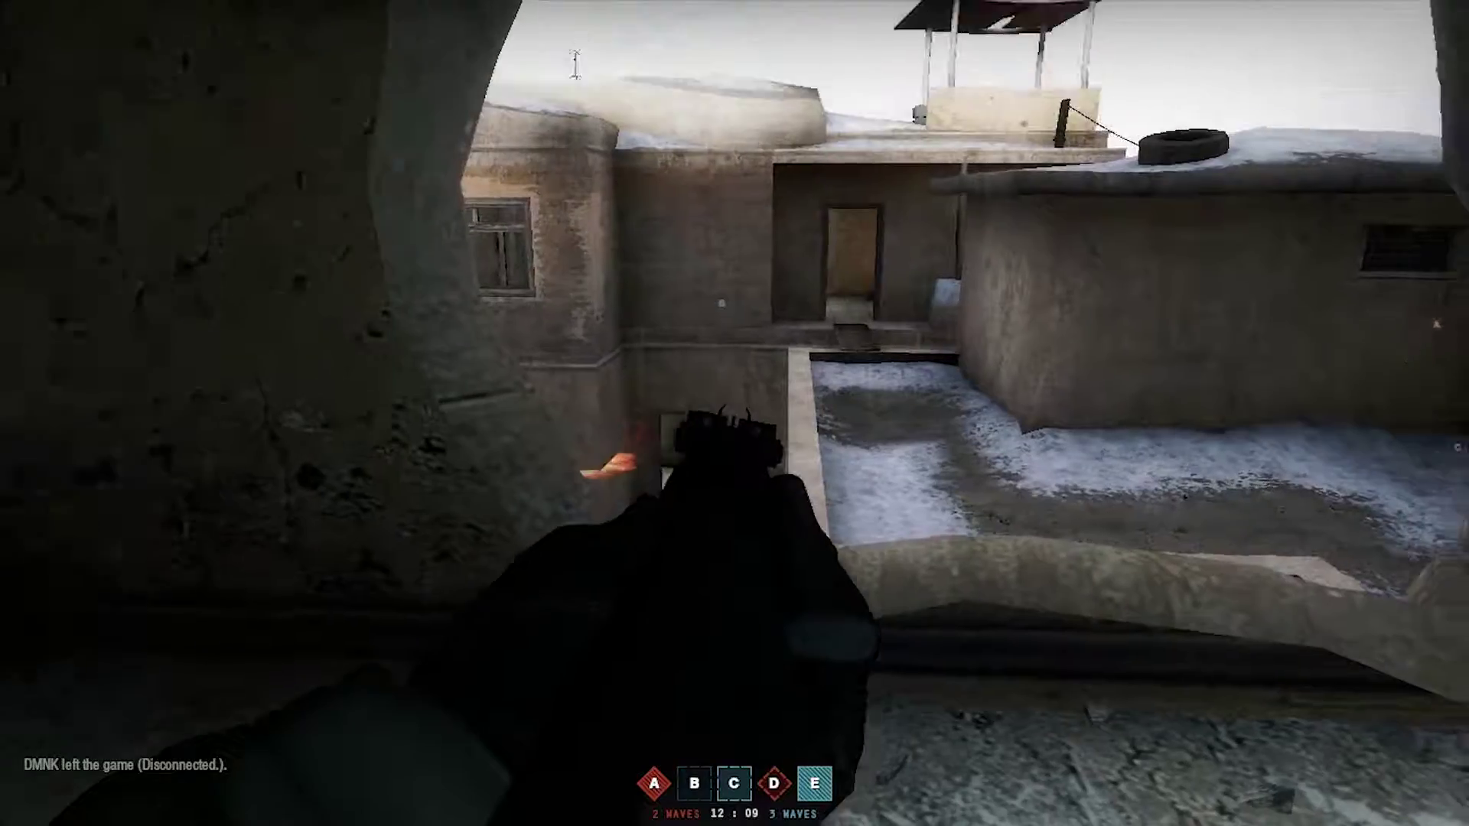
{"action": "key", "text": "w"}
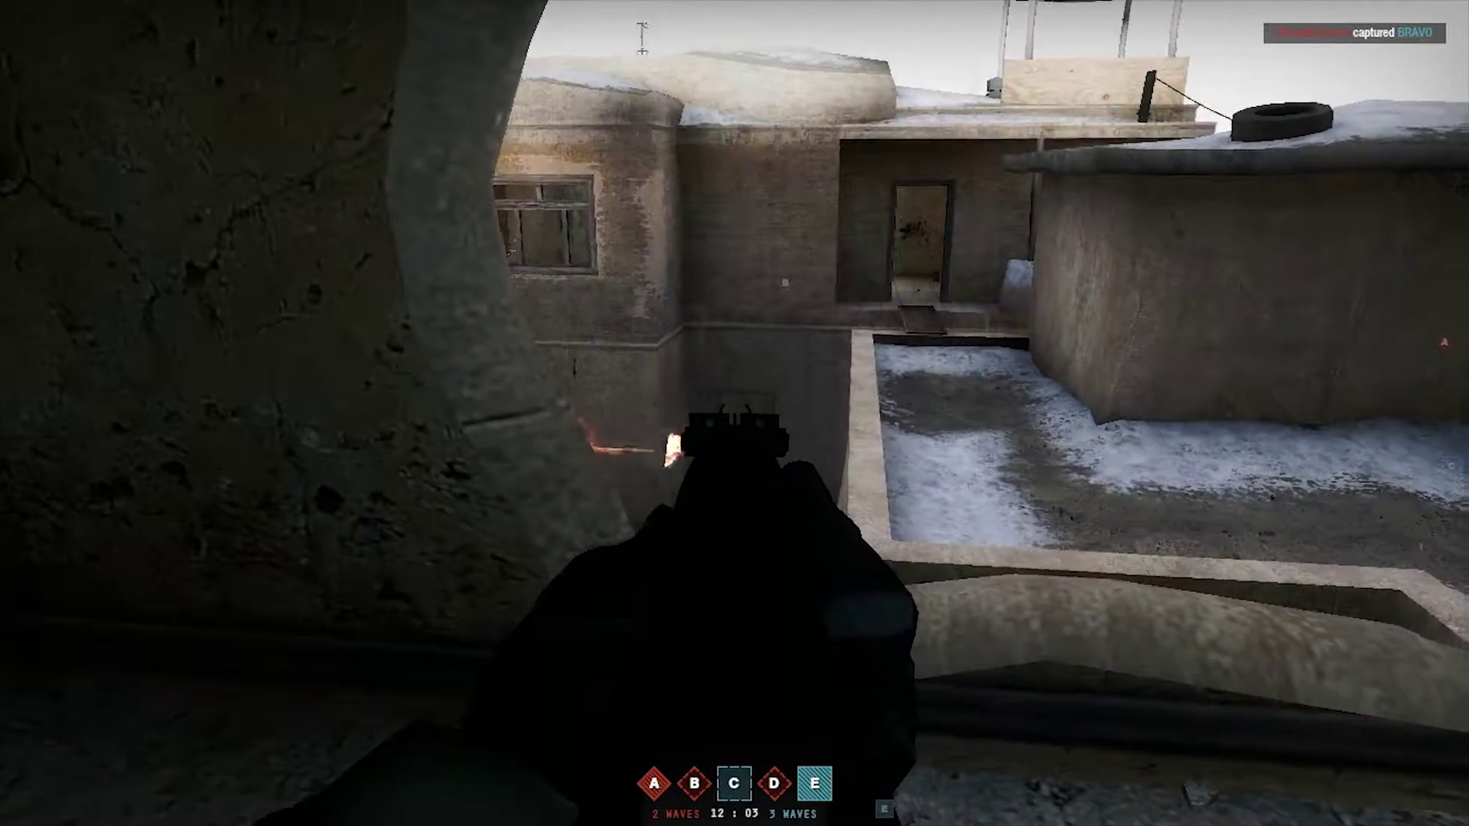
{"action": "key", "text": "s"}
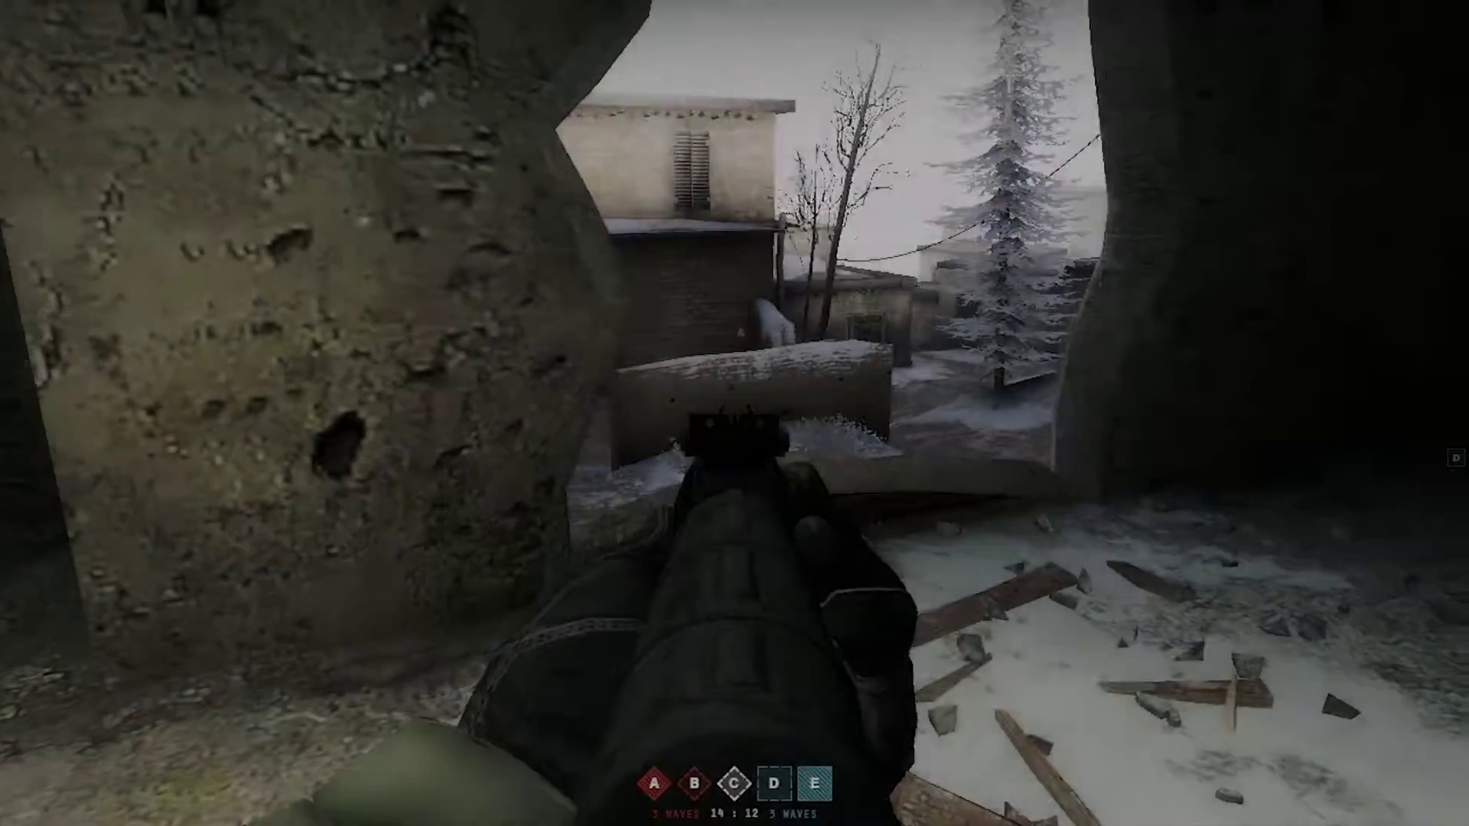
{"action": "key", "text": "d"}
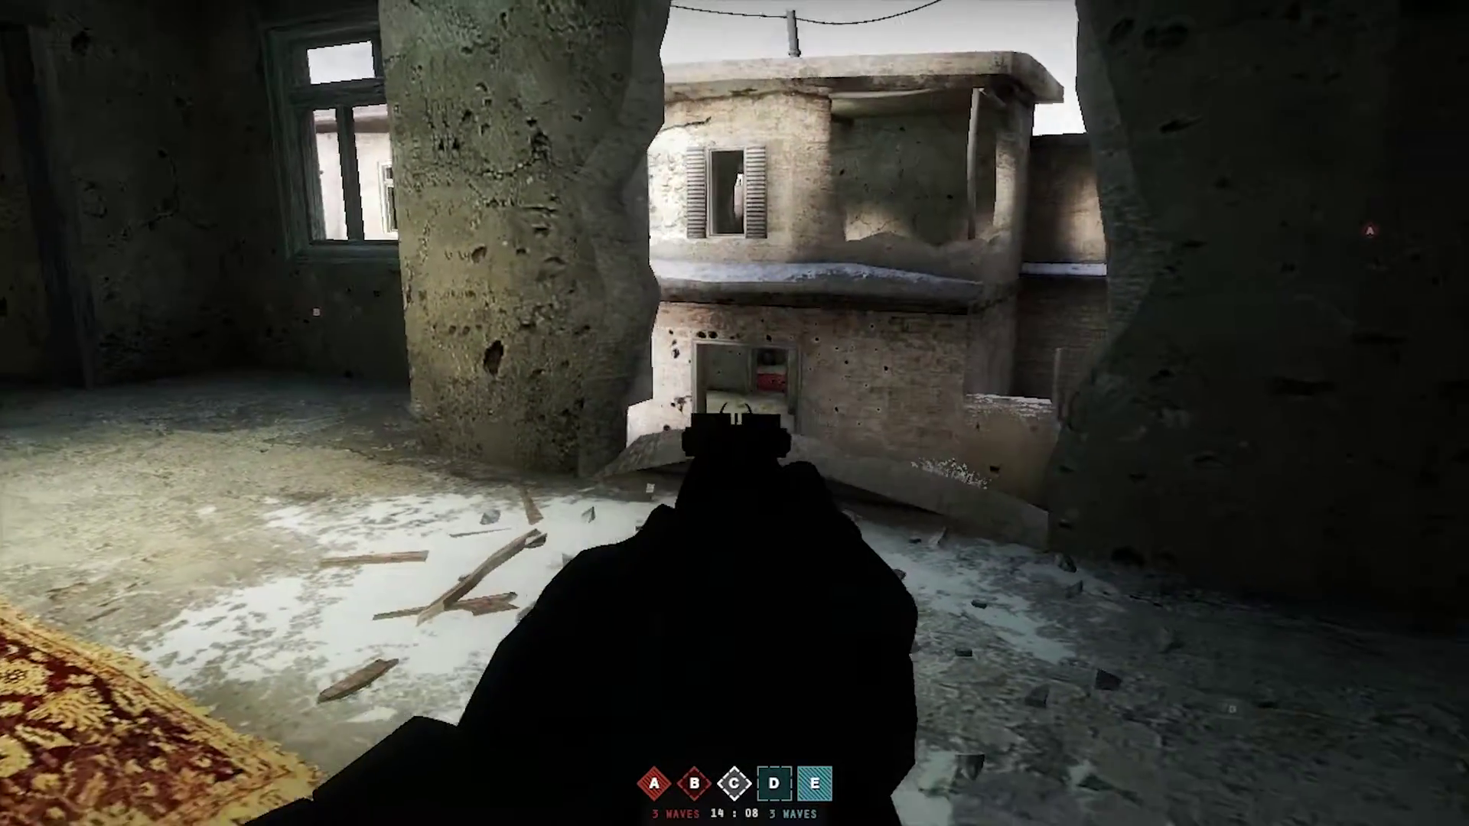
{"action": "key", "text": "a"}
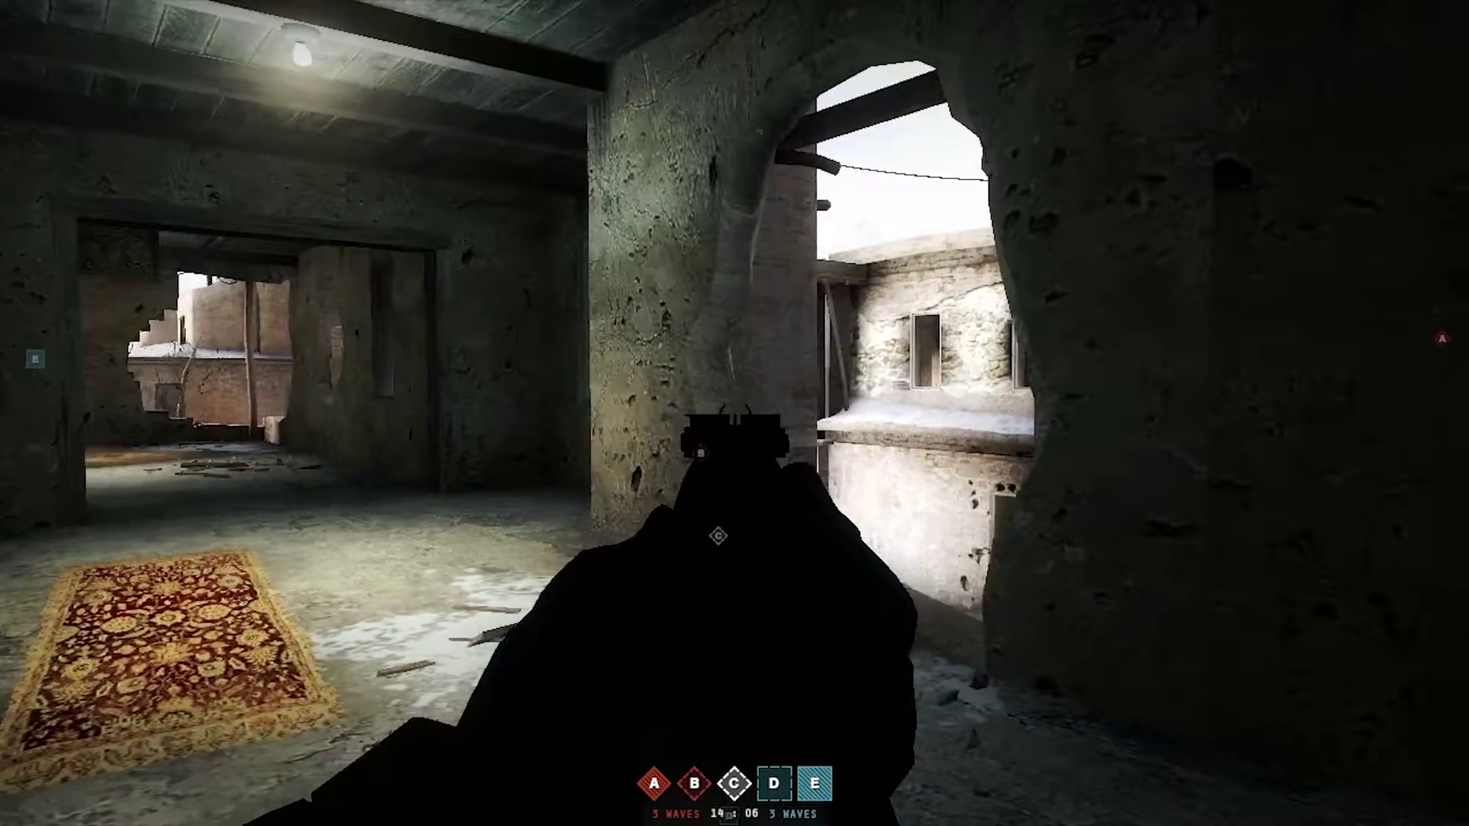
{"action": "key", "text": "a"}
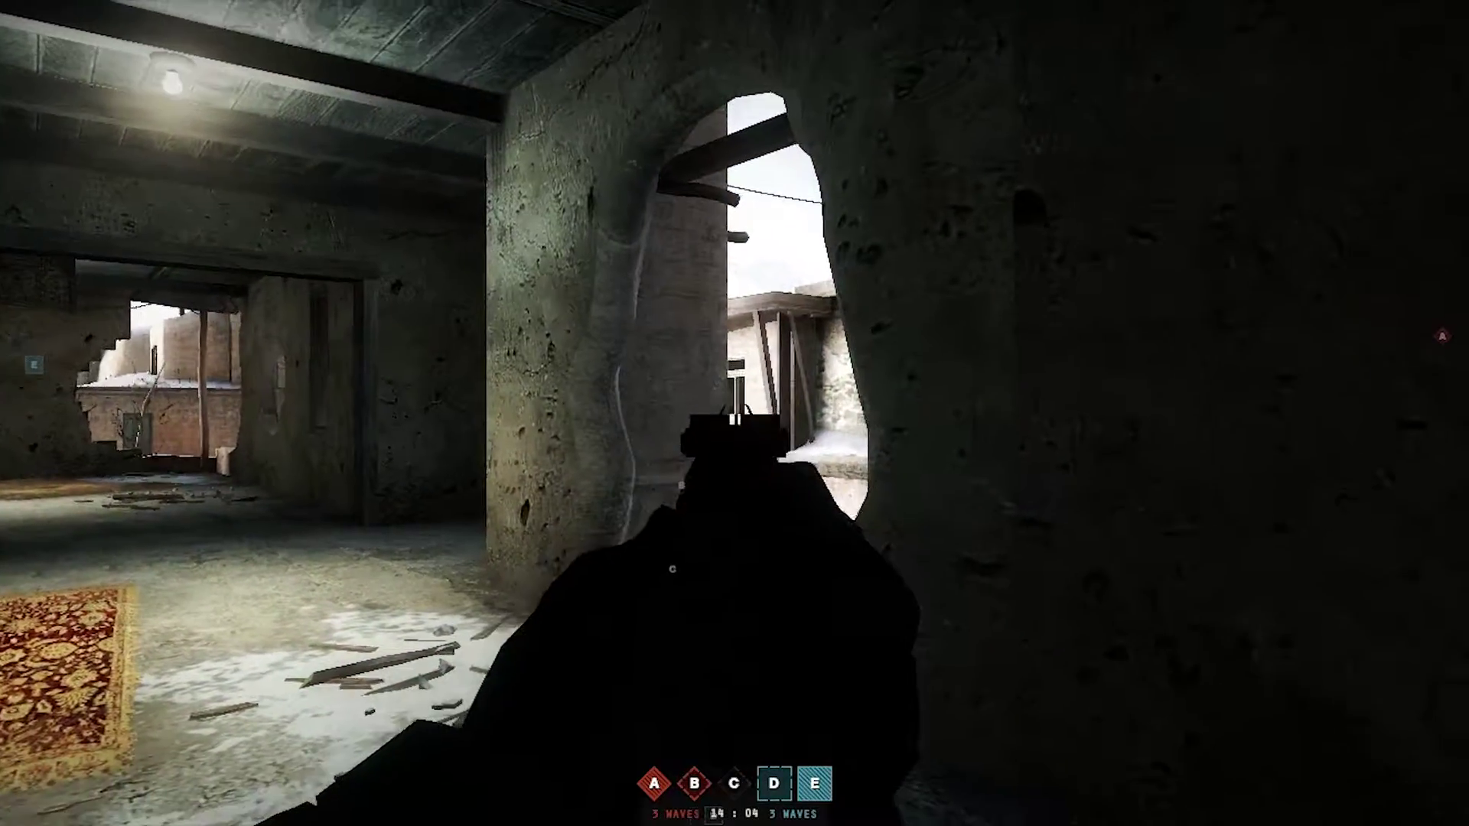
{"action": "key", "text": "s"}
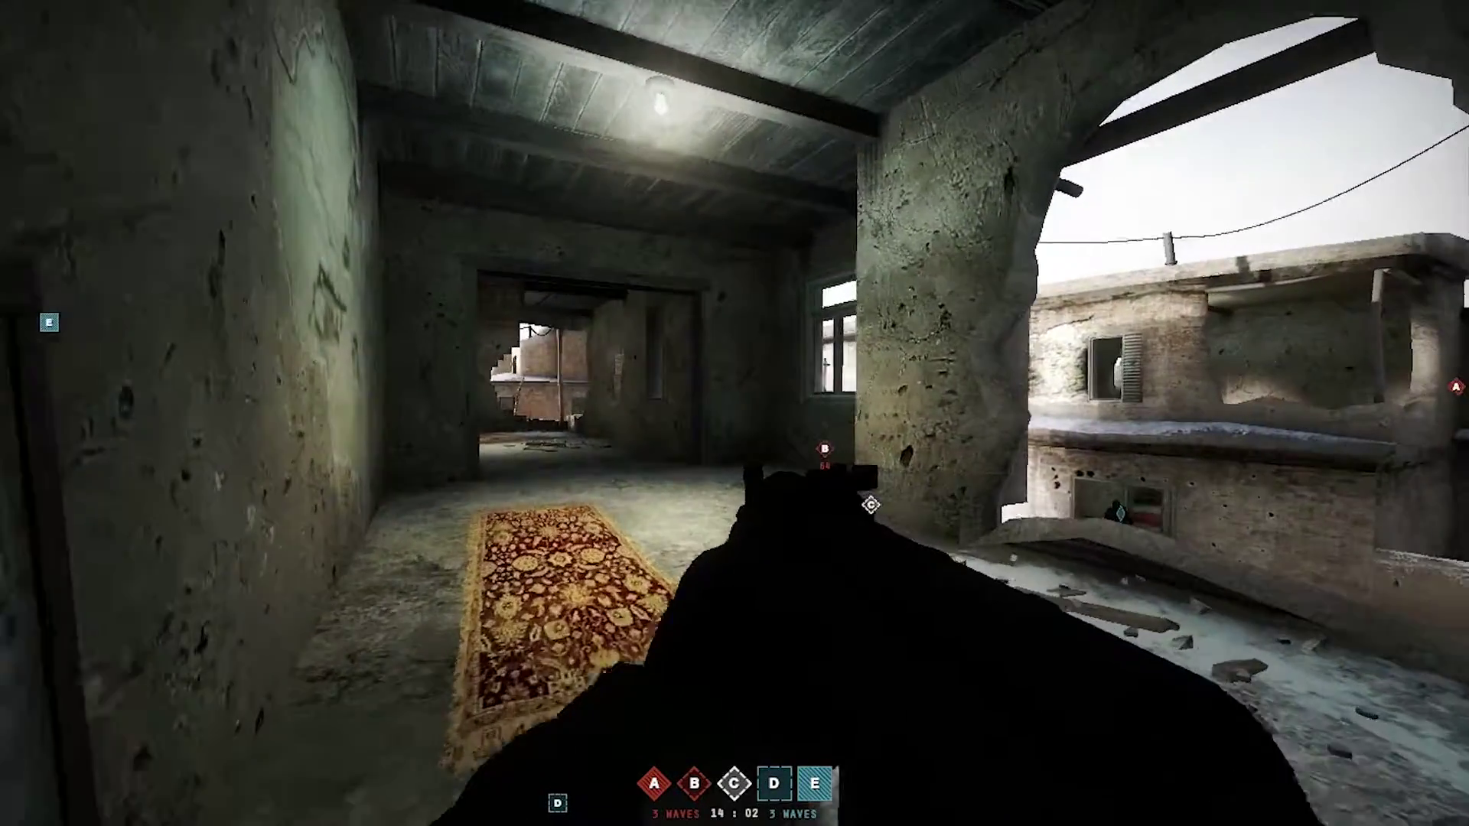
{"action": "key", "text": "w"}
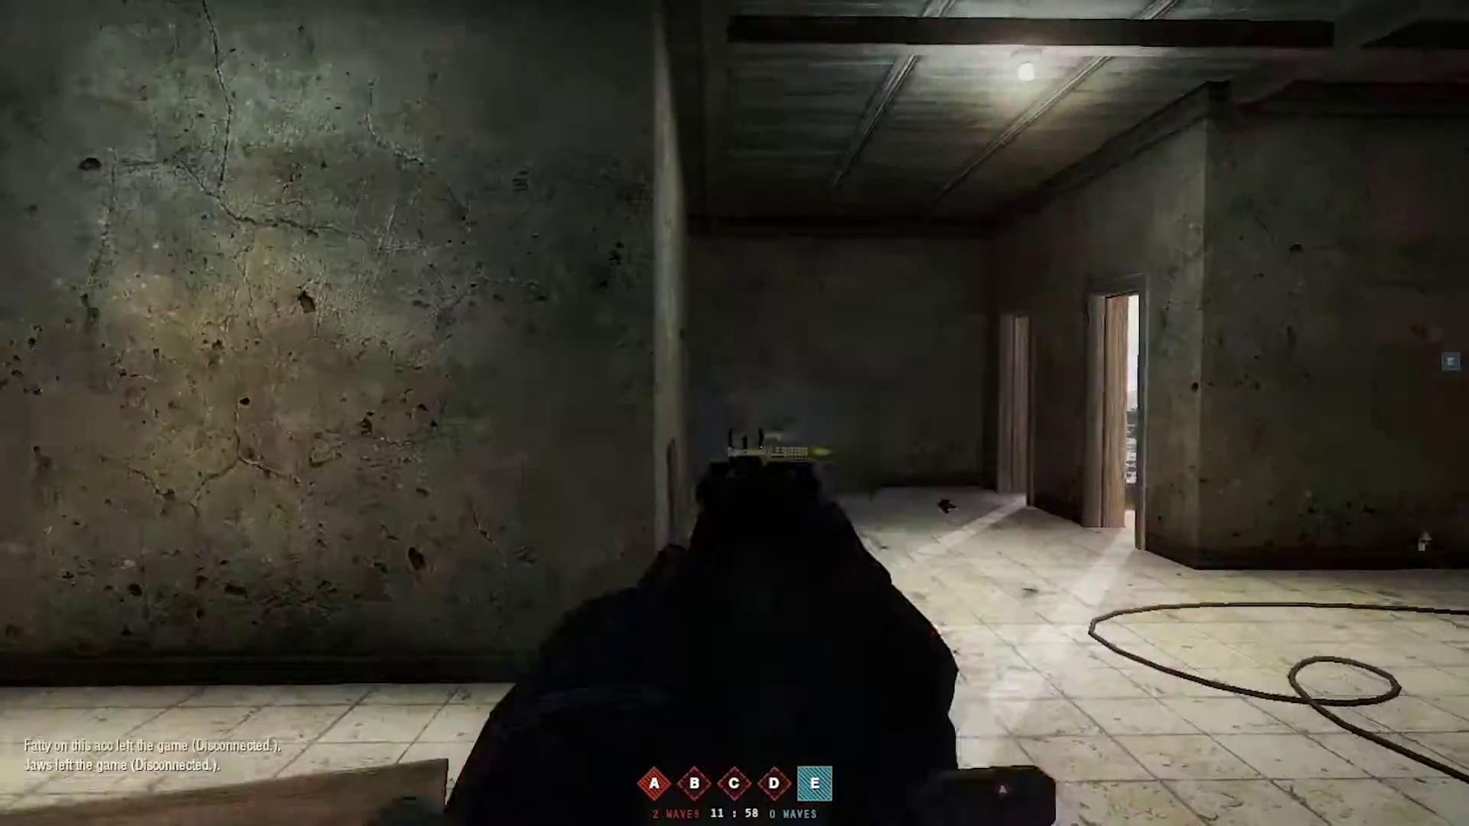
{"action": "left_click", "coordinate": [734, 413]}
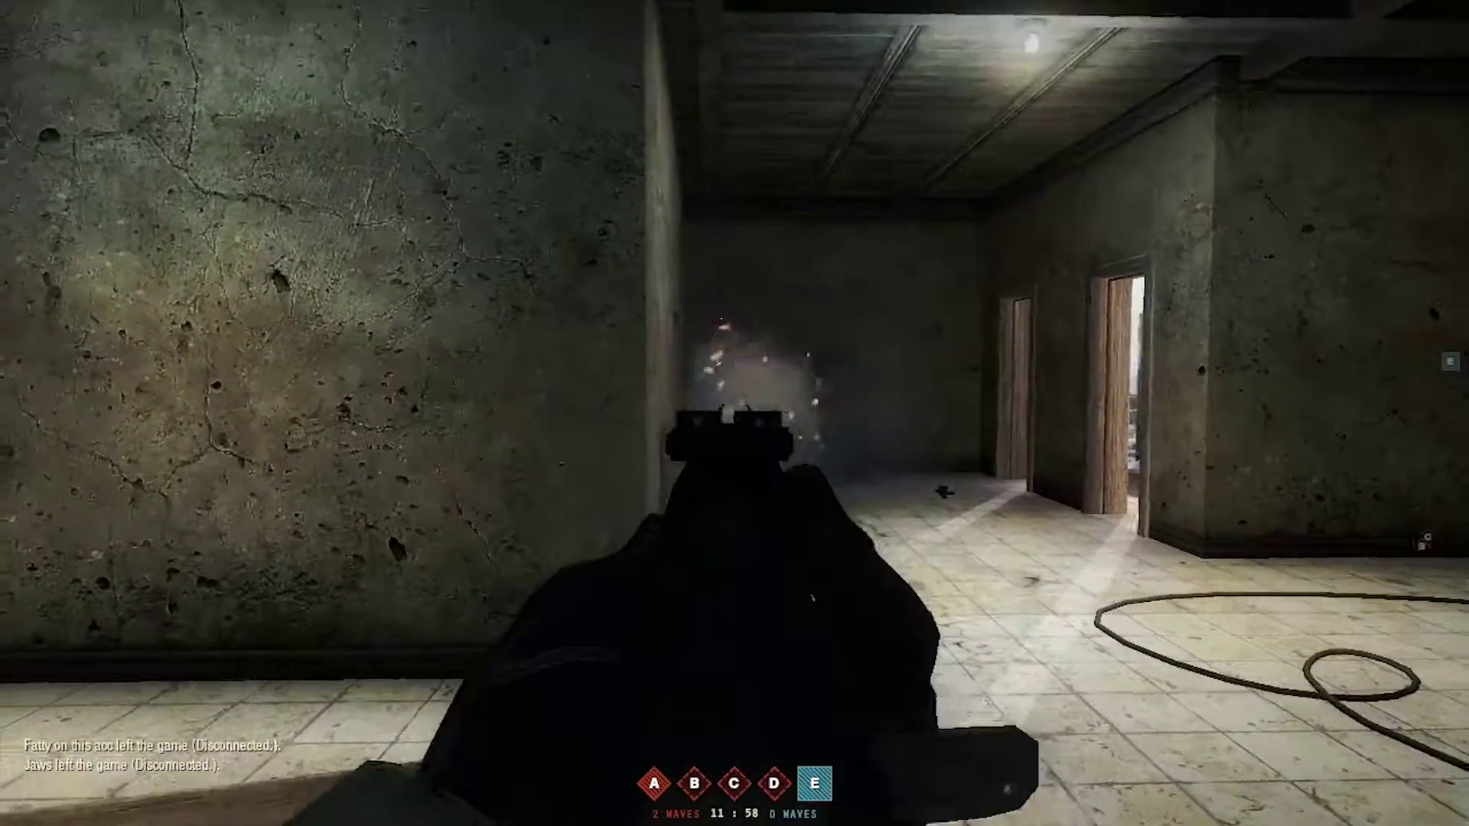